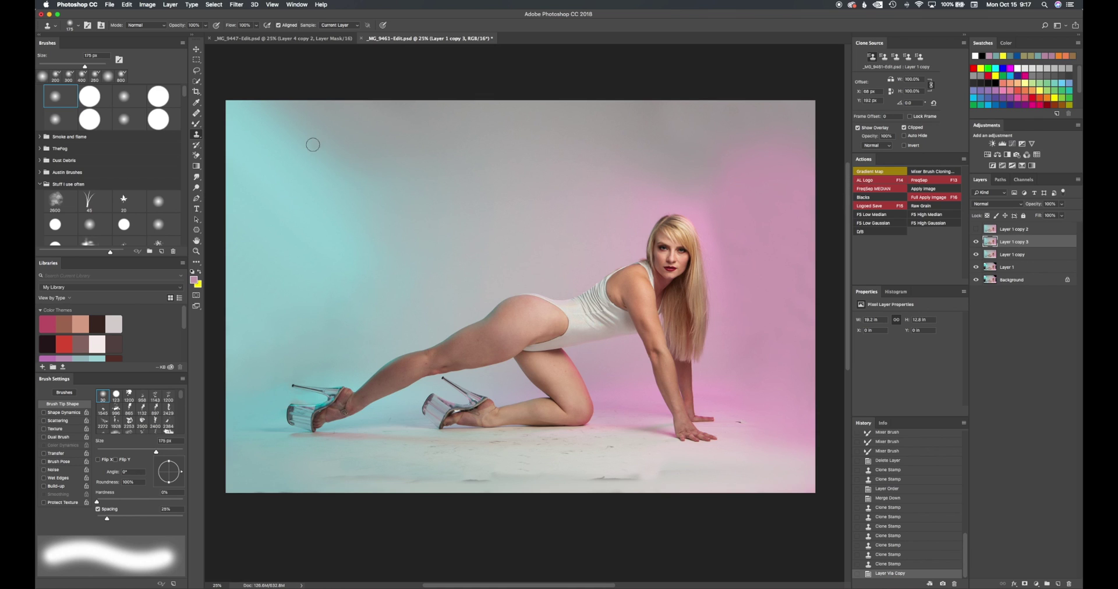
# Switch from the Clone Stamp Tool to the Mixer Brush Tool.
pyautogui.press('b')
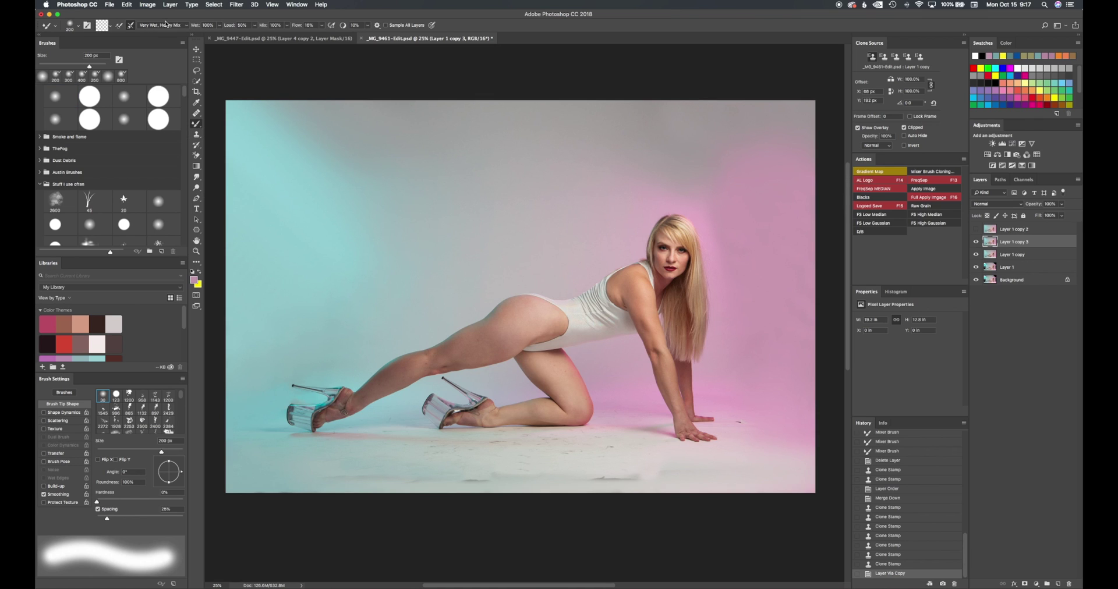
# Choose the Very Wet, Heavy Mix preset from the mixer brush combination list.
pyautogui.click(159, 26)
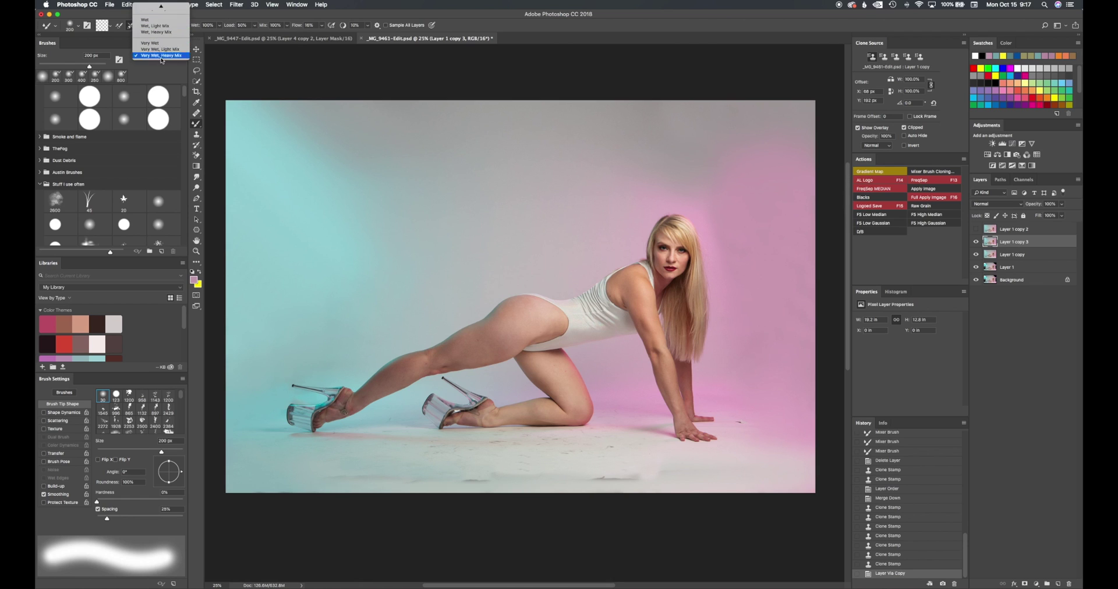
pyautogui.click(162, 57)
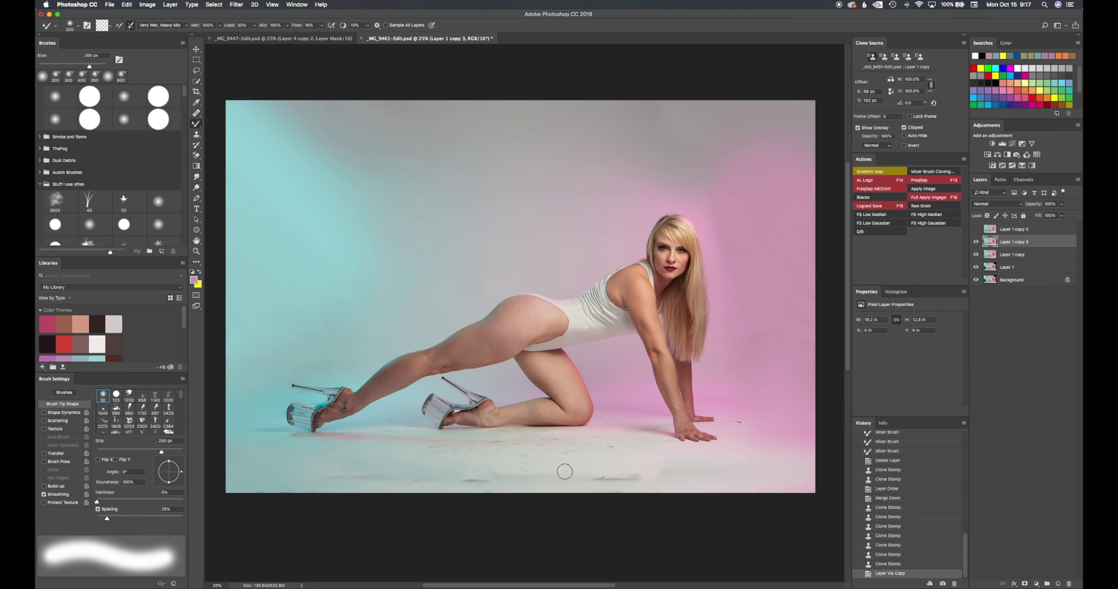
# Blend the floor smudges near the shoes with 300 px and 200 px Mixer Brush strokes.
pyautogui.press(']')
pyautogui.moveTo(561, 472)
pyautogui.mouseDown()
pyautogui.moveTo(678, 476)
pyautogui.moveTo(477, 480)
pyautogui.moveTo(530, 454)
pyautogui.moveTo(441, 453)
pyautogui.moveTo(465, 462)
pyautogui.mouseUp()
pyautogui.press('[')
pyautogui.press('[')
pyautogui.press('[')
pyautogui.press(']')
pyautogui.moveTo(378, 478)
pyautogui.mouseDown()
pyautogui.moveTo(332, 475)
pyautogui.moveTo(484, 457)
pyautogui.moveTo(496, 445)
pyautogui.moveTo(631, 450)
pyautogui.mouseUp()
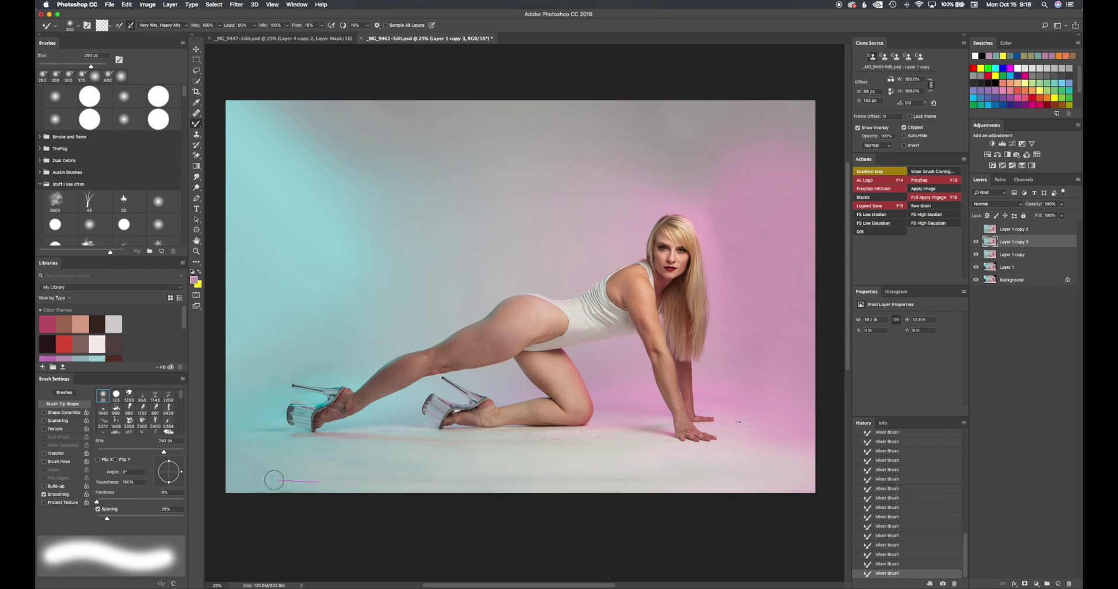
# Zoom in on the legs and shoes and shrink the brush to 175 px.
pyautogui.press('super+plus')
pyautogui.moveTo(242, 493); pyautogui.dragTo(458, 463)
pyautogui.press('[')
pyautogui.press('[')
pyautogui.press('[')
# Zoom in closer on the shoes and shrink the brush down to 50 px.
pyautogui.press('super+plus')
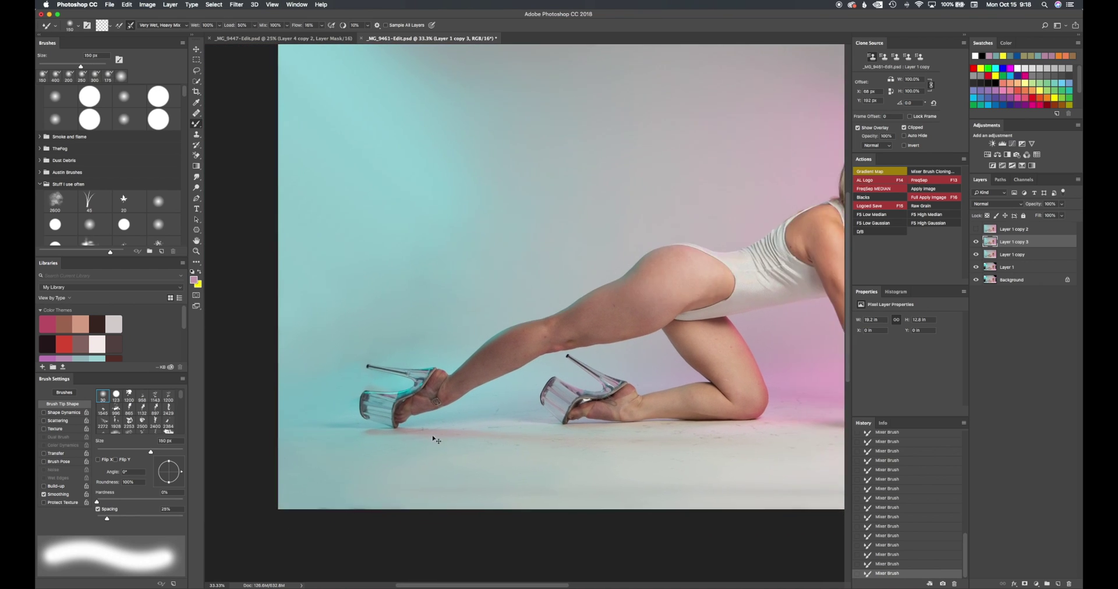
pyautogui.press('super+plus')
pyautogui.press('[')
pyautogui.press('[')
pyautogui.press('[')
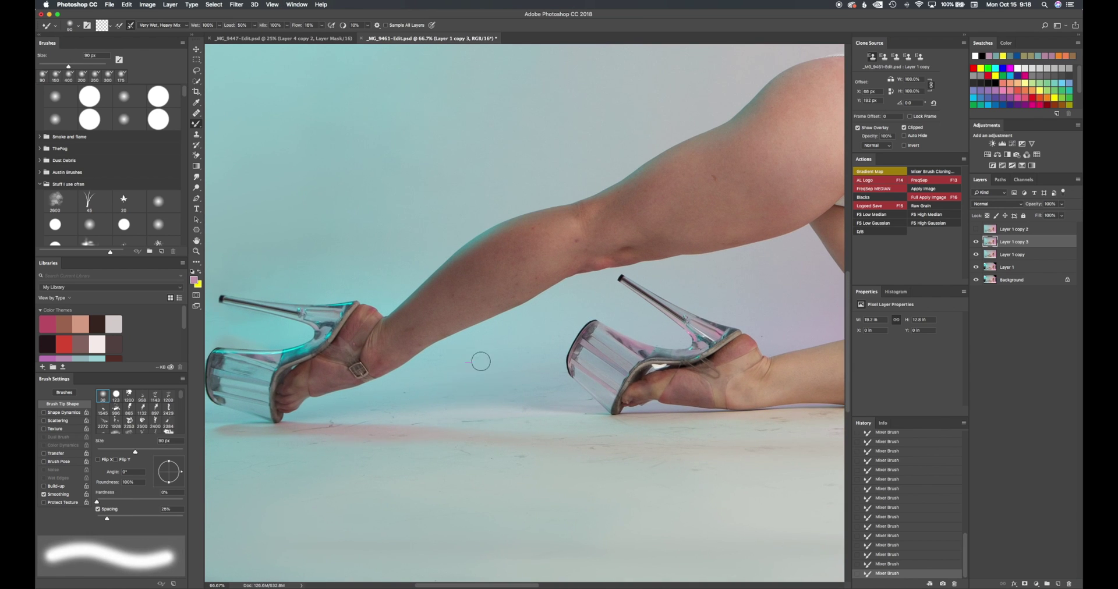
pyautogui.press('[')
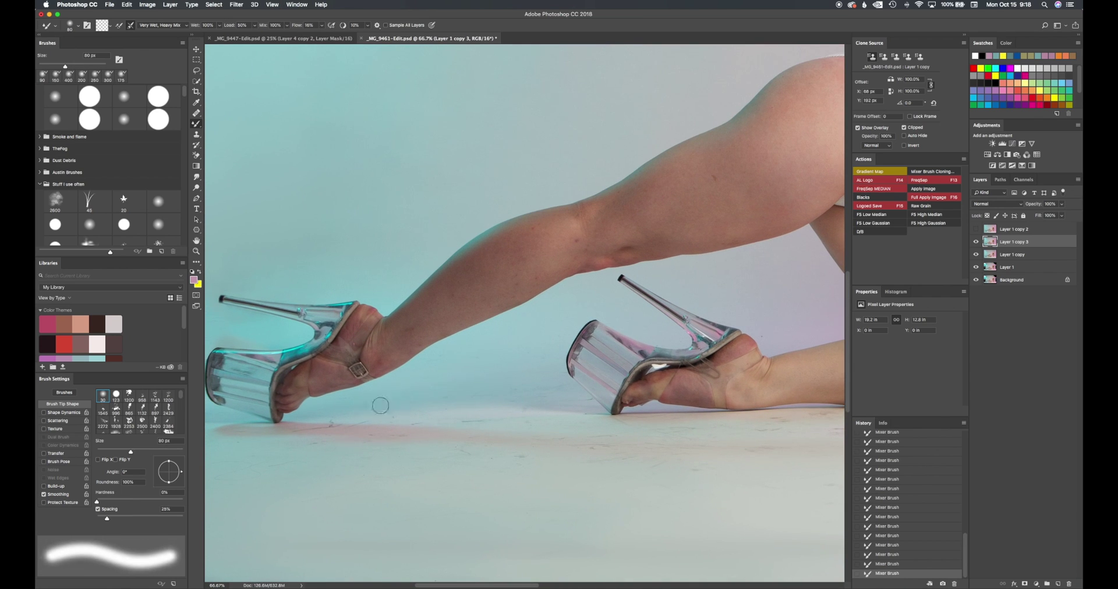
pyautogui.press('[')
pyautogui.press('[')
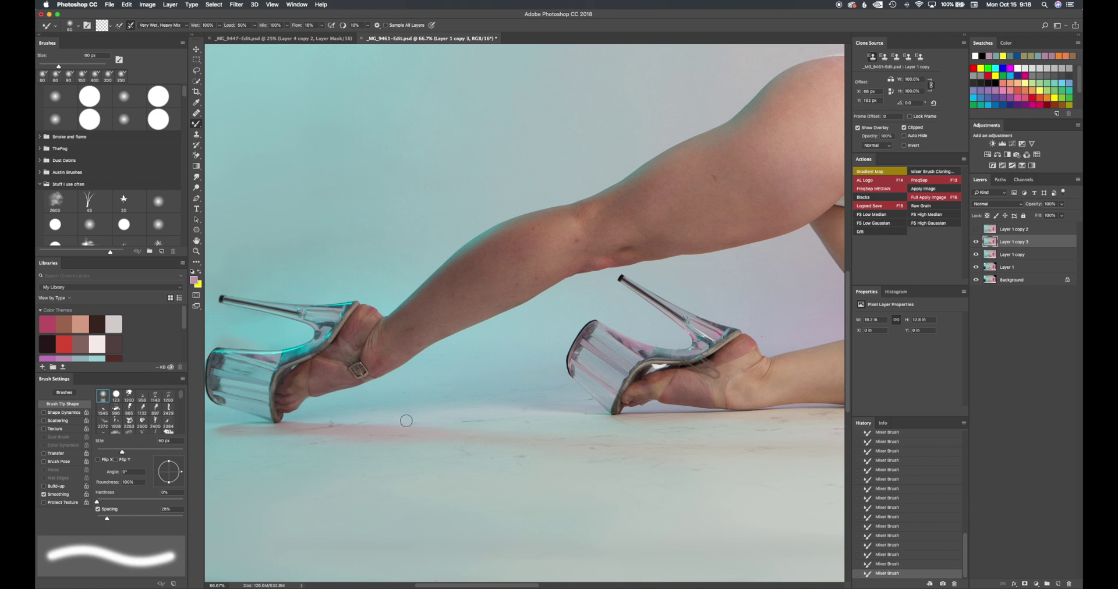
pyautogui.press('[')
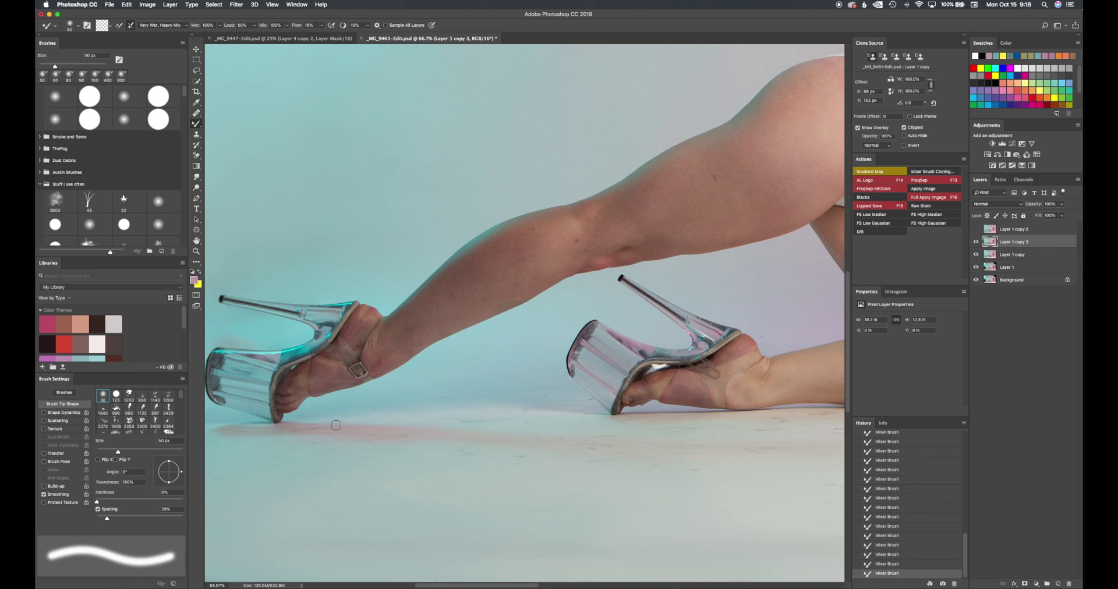
# Pan toward the rear shoe and blend the floor beside the shoes with a 60–90 px brush.
pyautogui.moveTo(336, 425); pyautogui.dragTo(414, 421)
pyautogui.press(']')
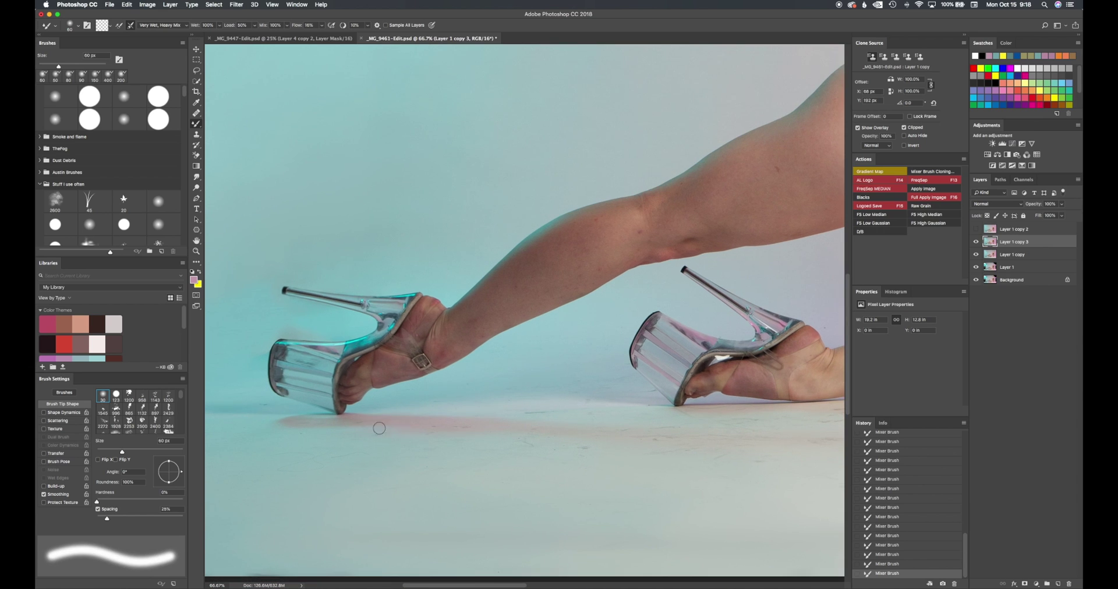
pyautogui.press('[')
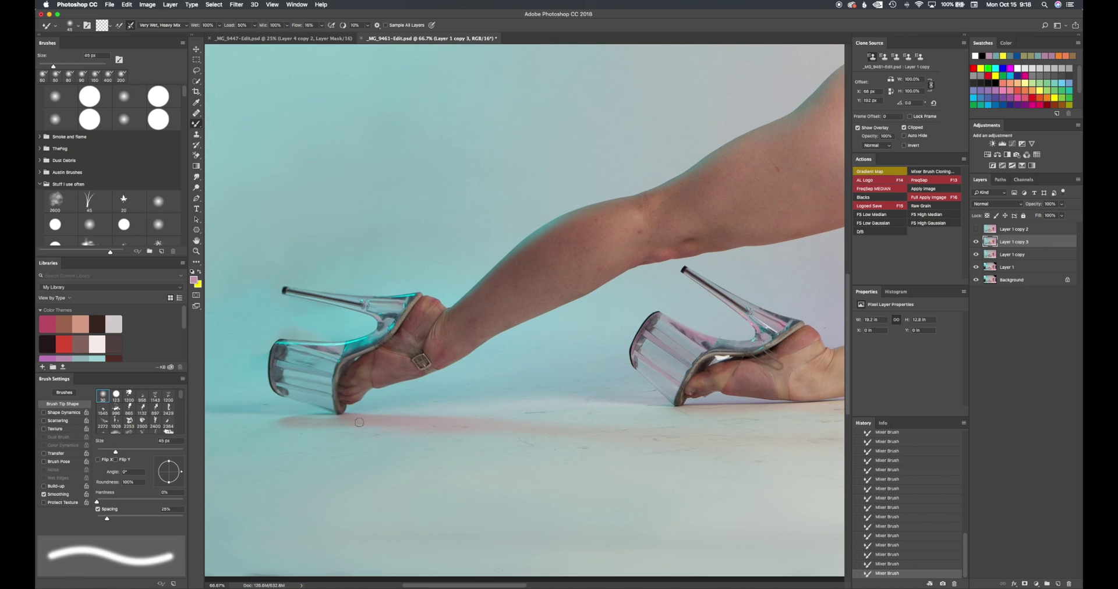
pyautogui.press(']')
pyautogui.press(']')
pyautogui.press(']')
pyautogui.press(']')
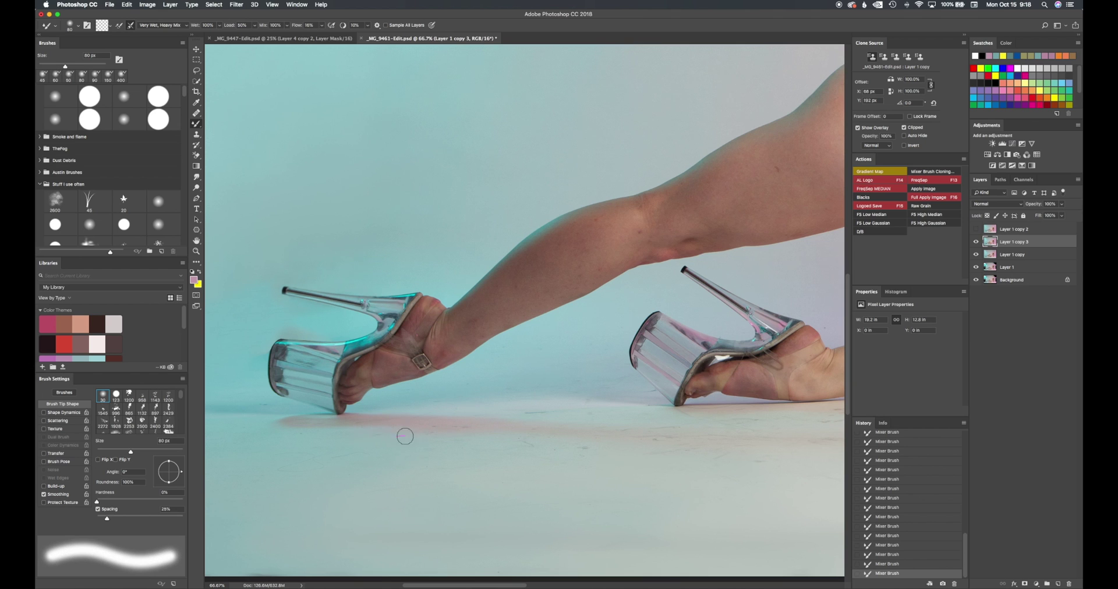
pyautogui.moveTo(463, 454); pyautogui.dragTo(375, 401)
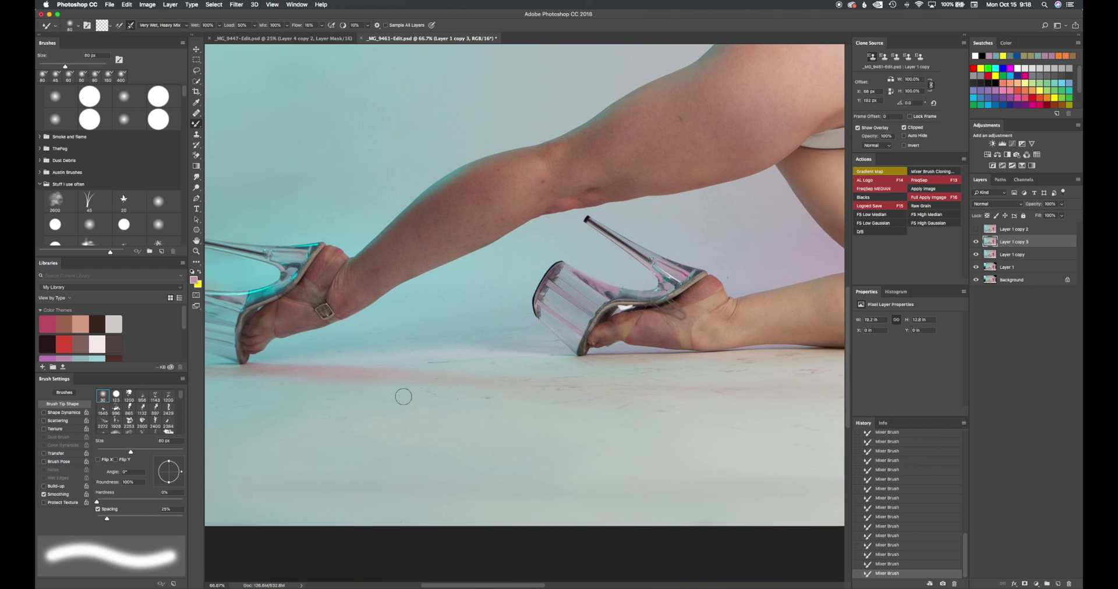
pyautogui.press(']')
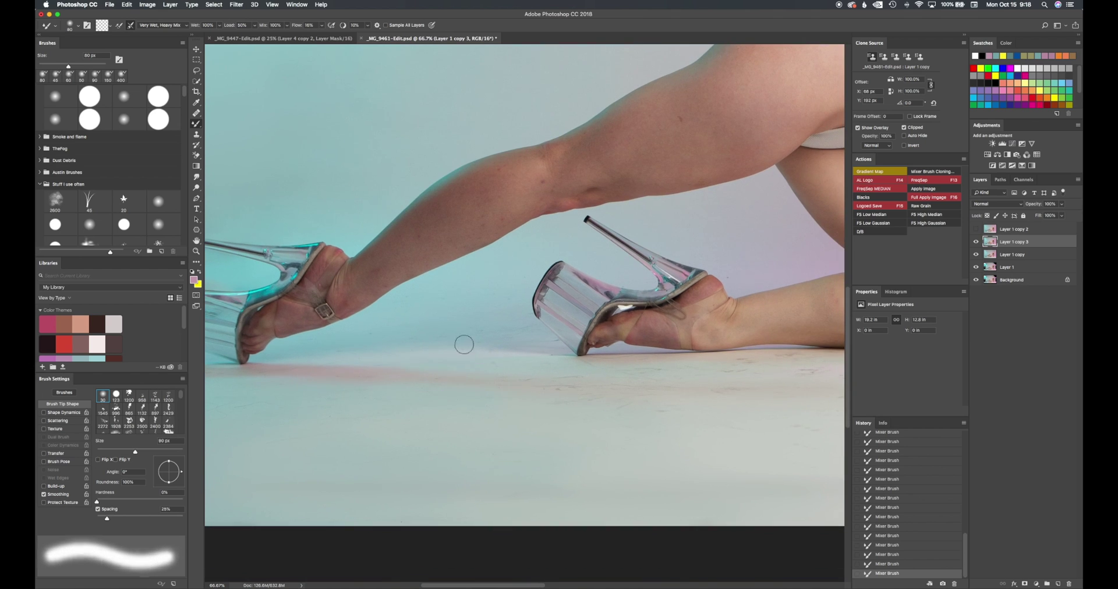
pyautogui.moveTo(485, 363); pyautogui.dragTo(420, 336)
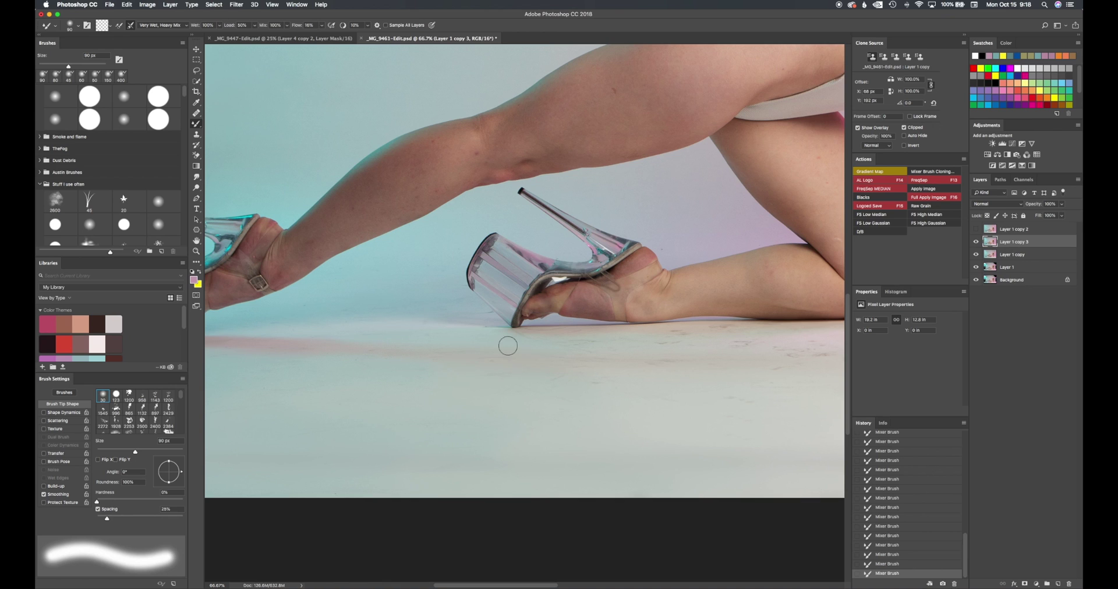
pyautogui.hscroll(3, 471, 357)
# Undo a stray 150 px smear across the rear heel and drop the brush to 100 px.
pyautogui.press(']')
pyautogui.press(']')
pyautogui.press(']')
pyautogui.moveTo(500, 346)
pyautogui.mouseDown()
pyautogui.moveTo(523, 220)
pyautogui.moveTo(513, 361)
pyautogui.moveTo(525, 231)
pyautogui.moveTo(513, 202)
pyautogui.mouseUp()
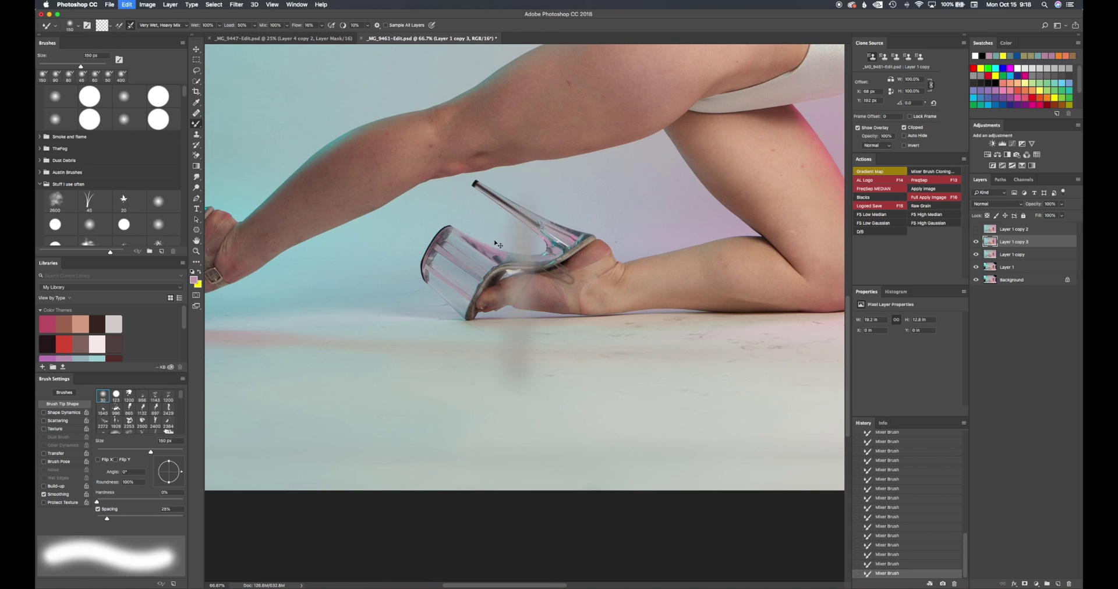
pyautogui.press('super+z')
pyautogui.press('[')
pyautogui.press('[')
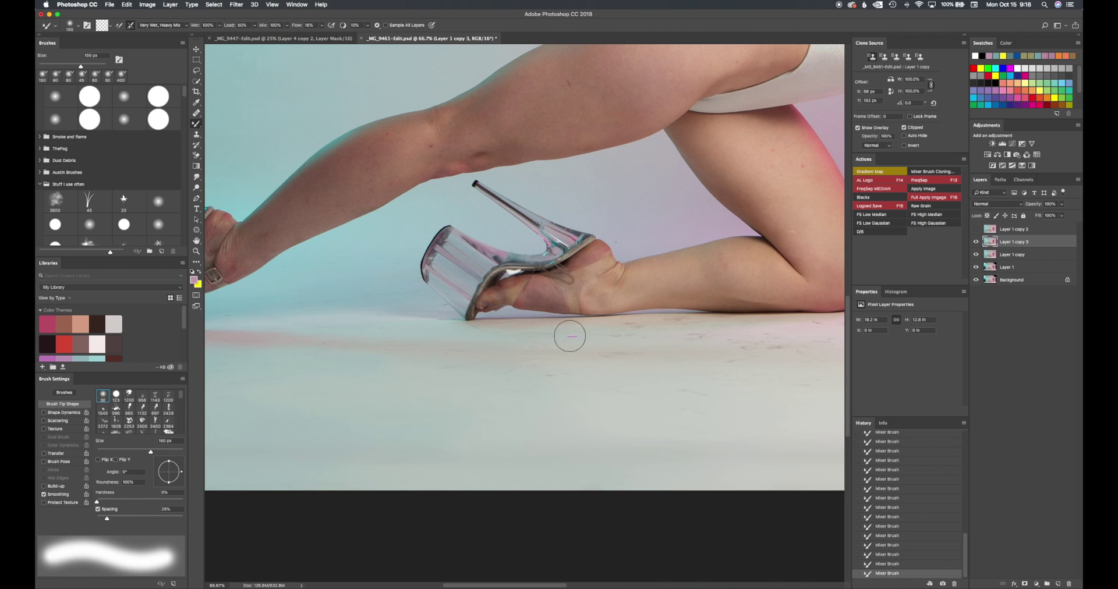
# Zoom out to the knee and blend the floor marks below the leg at 150–175 px.
pyautogui.press('super+minus')
pyautogui.moveTo(531, 370); pyautogui.dragTo(414, 375)
pyautogui.press(']')
pyautogui.press(']')
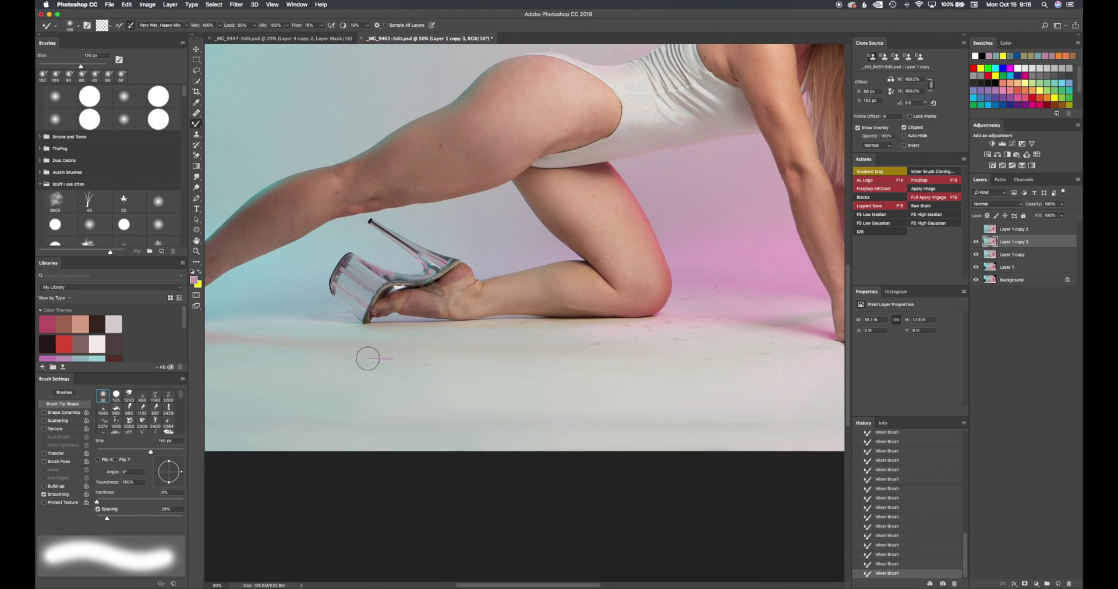
pyautogui.moveTo(392, 351)
pyautogui.mouseDown()
pyautogui.moveTo(533, 353)
pyautogui.moveTo(459, 334)
pyautogui.mouseUp()
pyautogui.press(']')
pyautogui.moveTo(508, 371); pyautogui.dragTo(627, 335)
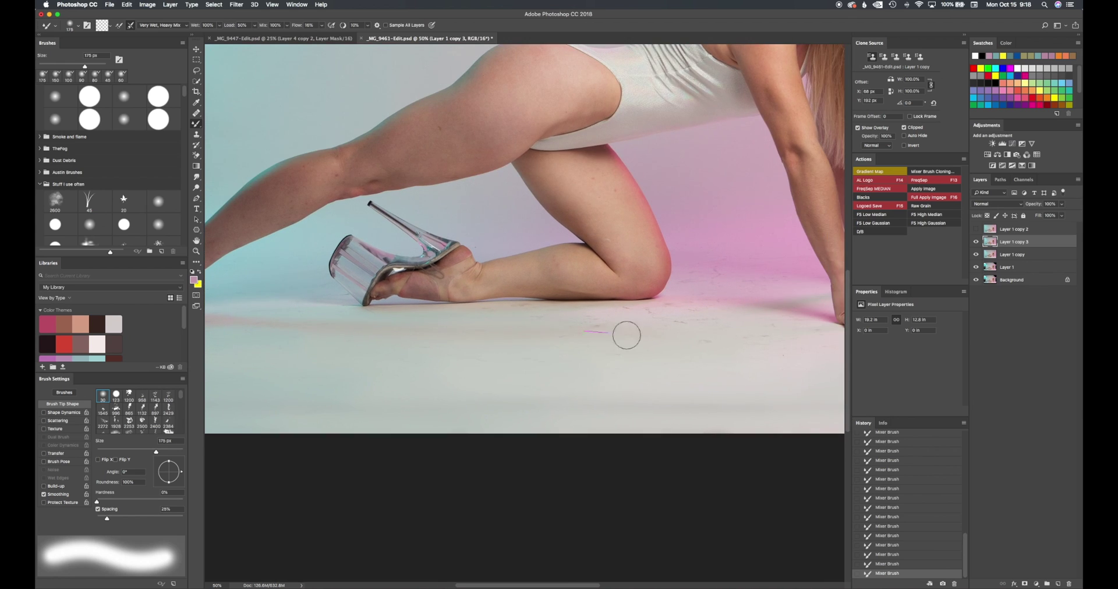
pyautogui.moveTo(542, 333)
pyautogui.mouseDown()
pyautogui.moveTo(612, 326)
pyautogui.moveTo(519, 324)
pyautogui.mouseUp()
# Blend the floor tones beneath the knee with a 125 px brush.
pyautogui.press('[')
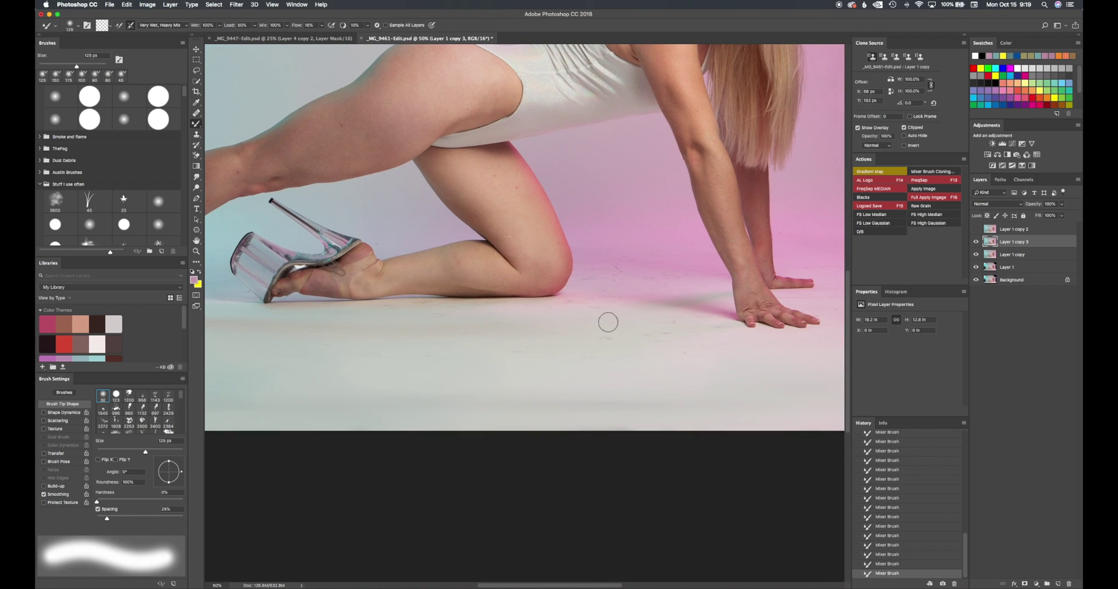
pyautogui.press(']')
pyautogui.press('[')
pyautogui.press('[')
pyautogui.moveTo(648, 281); pyautogui.dragTo(677, 281)
pyautogui.moveTo(588, 303)
pyautogui.mouseDown()
pyautogui.moveTo(638, 306)
pyautogui.moveTo(583, 304)
pyautogui.mouseUp()
# Smooth the floor beside the hands, then zoom out toward the whole model with a 400 px brush.
pyautogui.press('[')
pyautogui.press('[')
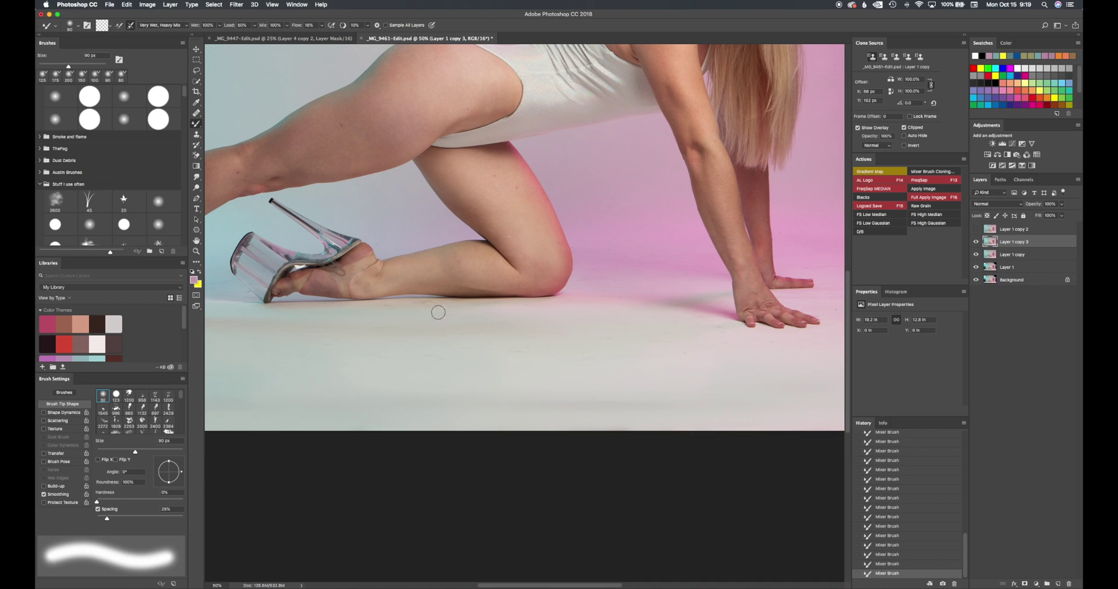
pyautogui.press('[')
pyautogui.moveTo(375, 308); pyautogui.dragTo(418, 306)
pyautogui.press('[')
pyautogui.moveTo(538, 350); pyautogui.dragTo(327, 315)
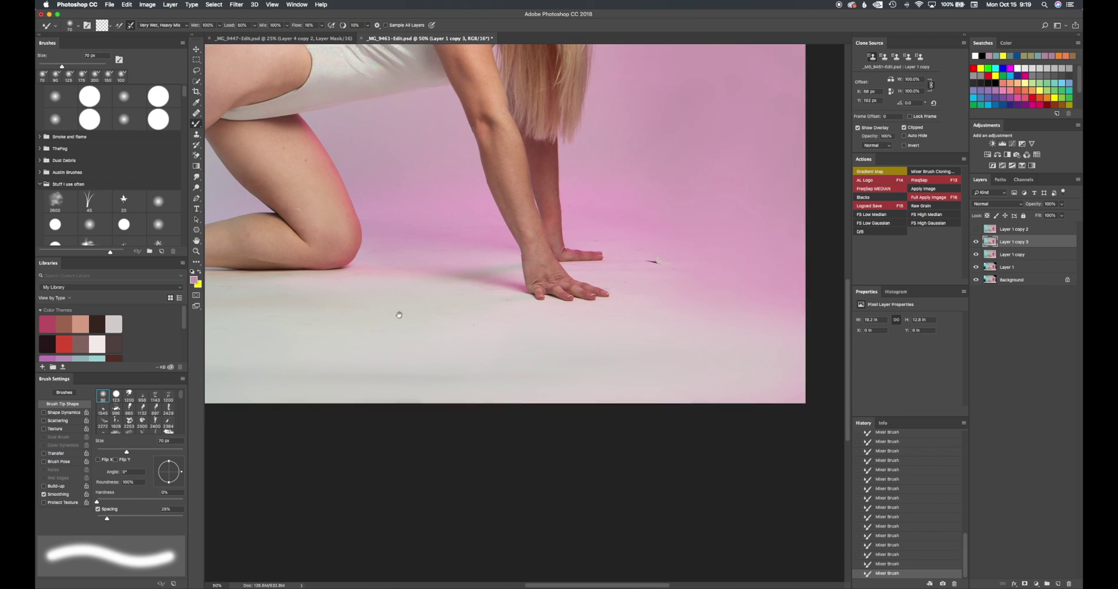
pyautogui.moveTo(524, 309); pyautogui.dragTo(461, 354)
pyautogui.press(']')
pyautogui.press(']')
pyautogui.press(']')
pyautogui.press(']')
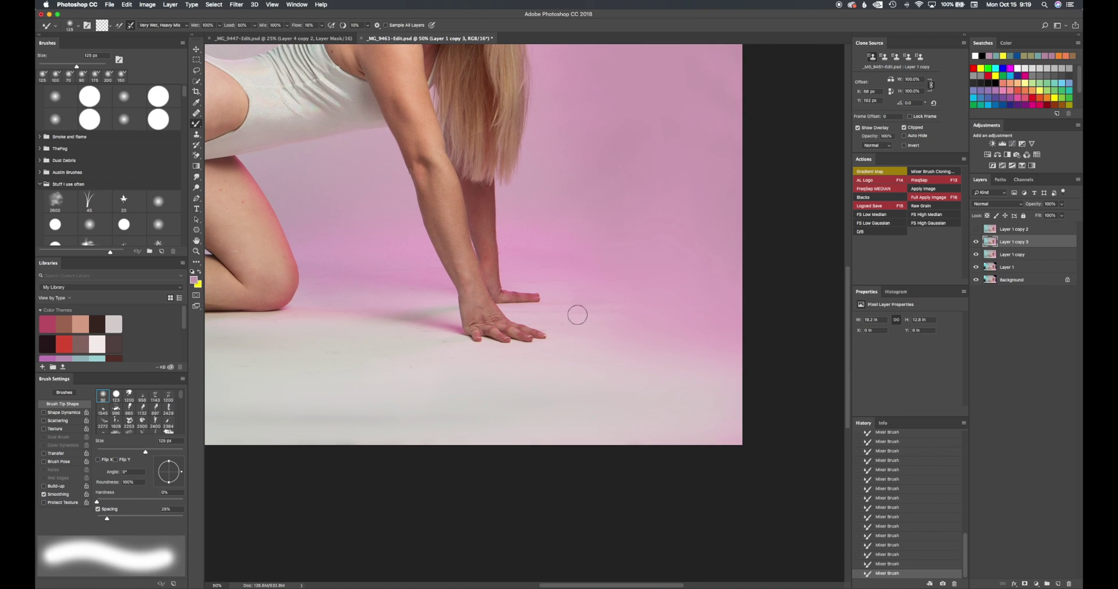
pyautogui.press(']')
pyautogui.press(']')
pyautogui.press(']')
pyautogui.press('super+minus')
pyautogui.press('super+minus')
pyautogui.press(']')
pyautogui.press(']')
pyautogui.press(']')
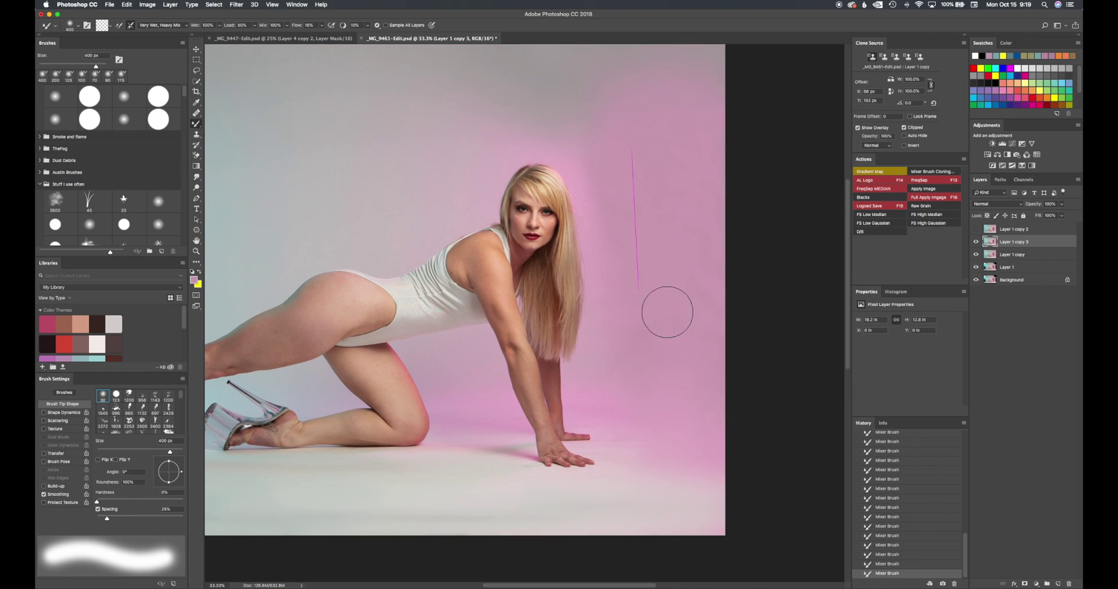
# Blend the pink backdrop beside the hair with 175–500 px strokes, finishing at 300 px.
pyautogui.moveTo(668, 312)
pyautogui.mouseDown()
pyautogui.moveTo(706, 317)
pyautogui.moveTo(637, 275)
pyautogui.moveTo(602, 155)
pyautogui.mouseUp()
pyautogui.press('[')
pyautogui.press('[')
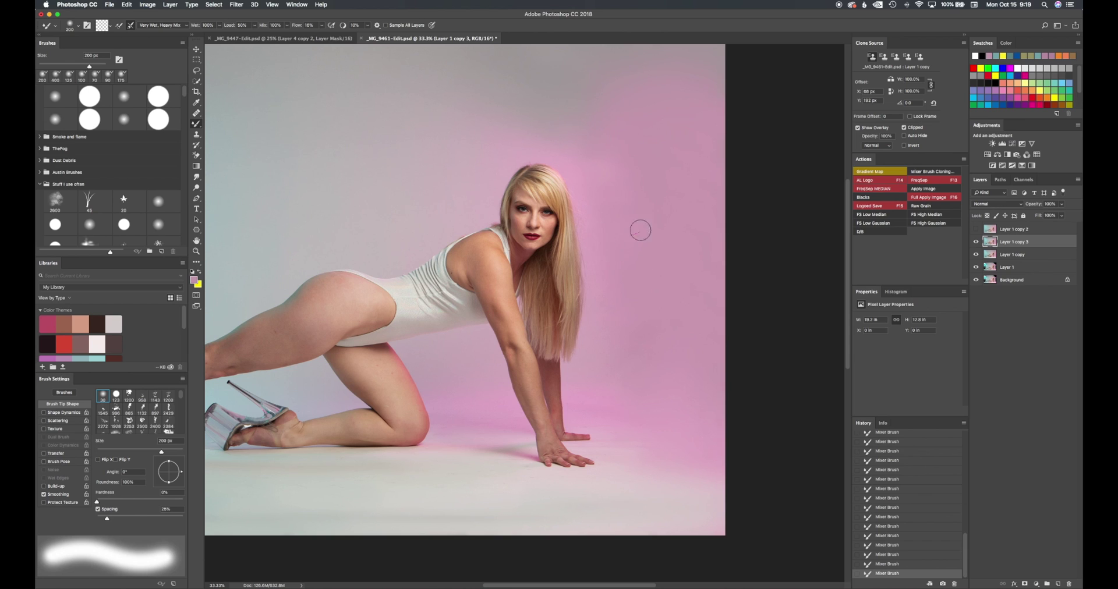
pyautogui.press(']')
pyautogui.press(']')
pyautogui.press(']')
pyautogui.press(']')
pyautogui.press('[')
pyautogui.press('[')
pyautogui.press('[')
pyautogui.press(']')
pyautogui.press('[')
pyautogui.press('[')
pyautogui.press('[')
pyautogui.moveTo(619, 402); pyautogui.dragTo(577, 315)
pyautogui.press(']')
pyautogui.press(']')
pyautogui.press(']')
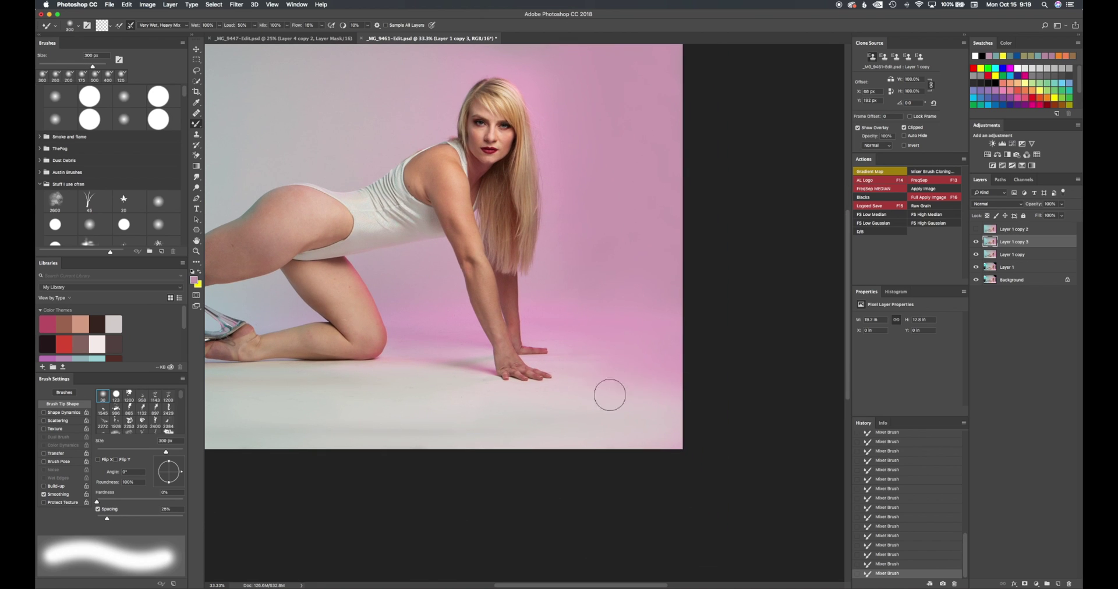
# Smooth the front floor below the hands and knee with 400 px and 250 px strokes, then zoom out.
pyautogui.press(']')
pyautogui.moveTo(473, 420); pyautogui.dragTo(679, 394)
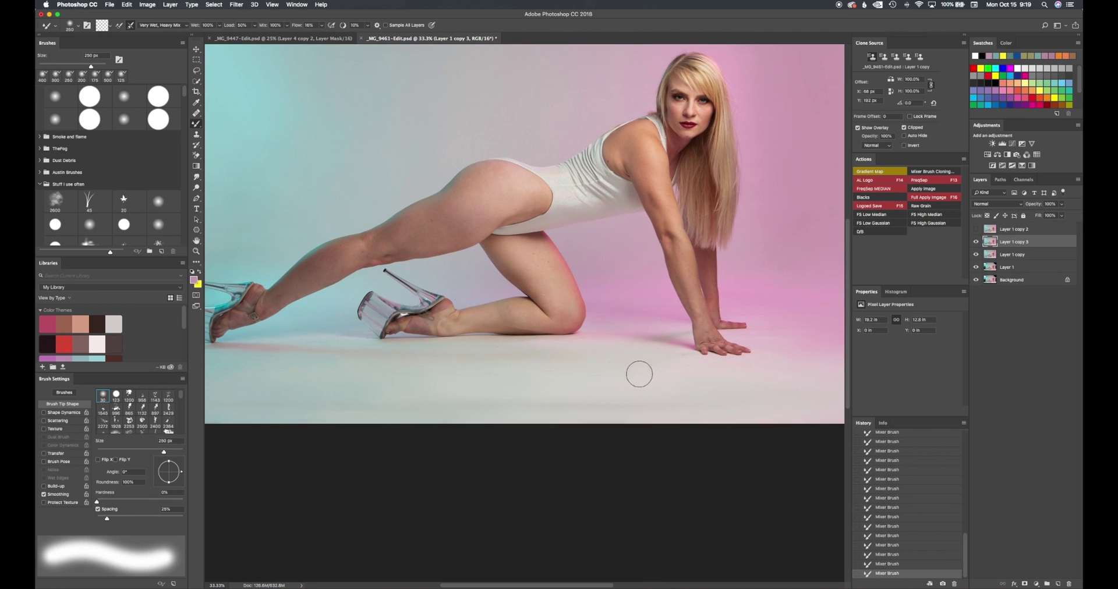
pyautogui.press('[')
pyautogui.press('[')
pyautogui.press('[')
pyautogui.press('[')
pyautogui.press('[')
pyautogui.press(']')
pyautogui.press(']')
pyautogui.press(']')
pyautogui.press(']')
pyautogui.press(']')
pyautogui.moveTo(447, 404)
pyautogui.mouseDown()
pyautogui.moveTo(704, 419)
pyautogui.moveTo(396, 415)
pyautogui.mouseUp()
pyautogui.press('[')
pyautogui.press('[')
pyautogui.press('super+minus')
pyautogui.press('super+minus')
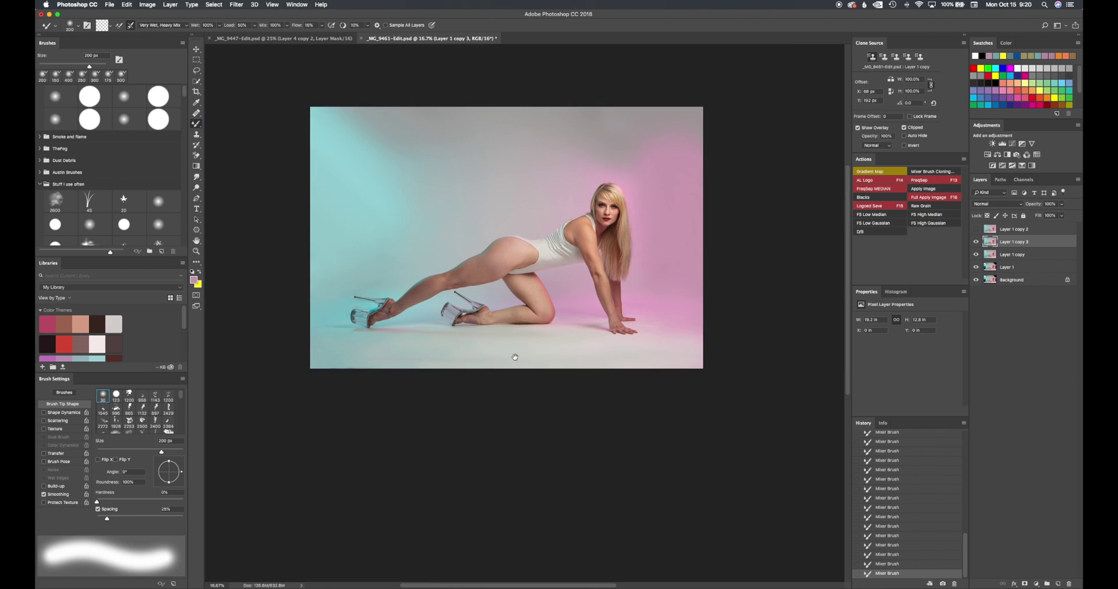
pyautogui.moveTo(514, 354); pyautogui.dragTo(555, 369)
pyautogui.press('super+plus')
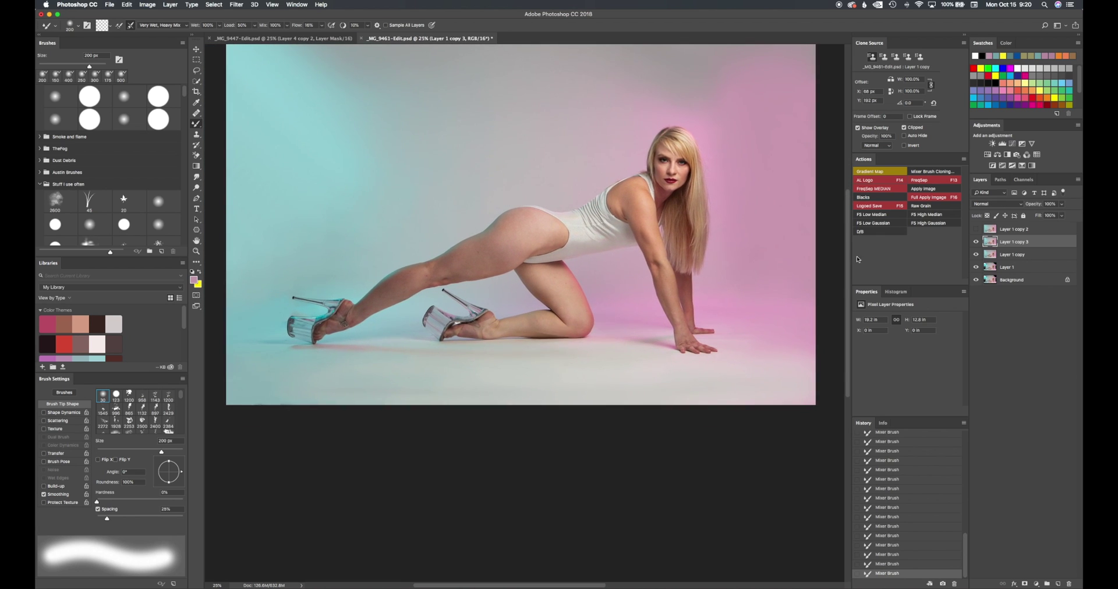
pyautogui.click(976, 242)
pyautogui.click(977, 242)
pyautogui.click(977, 242)
pyautogui.click(976, 242)
pyautogui.click(977, 242)
pyautogui.click(976, 242)
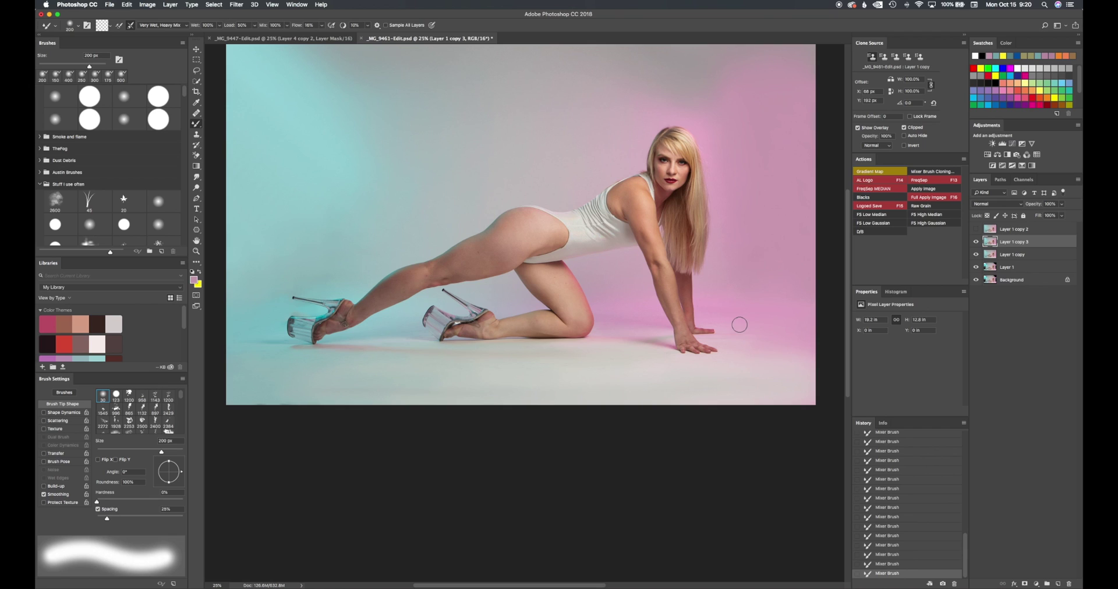